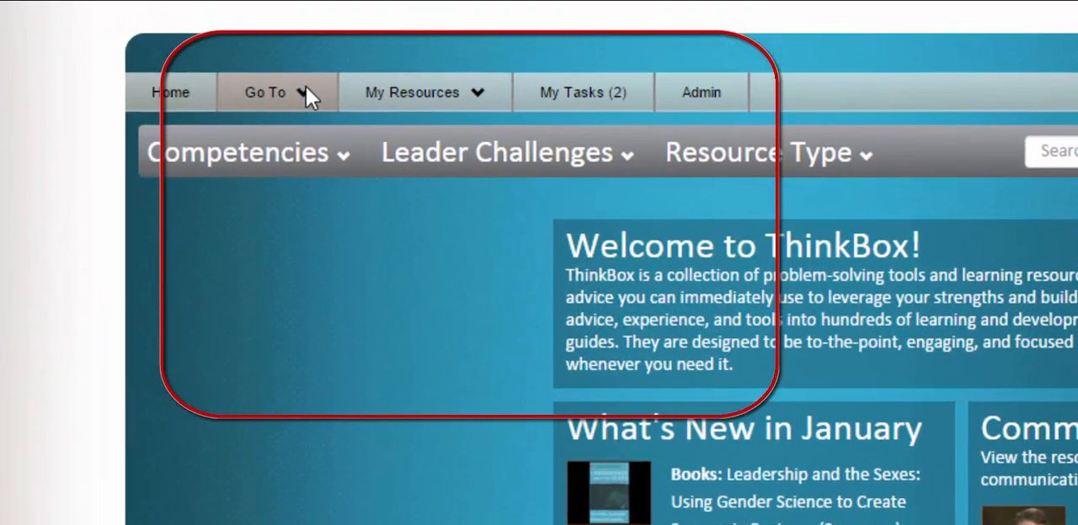
- Create a new 360 survey project, starting it from scratch
click(305, 86)
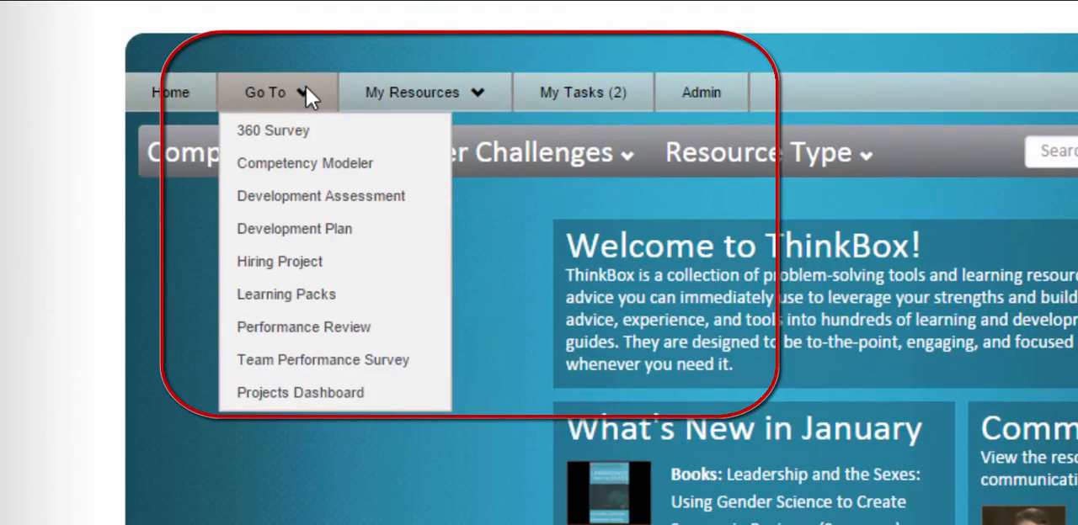
mouse_move(359, 138)
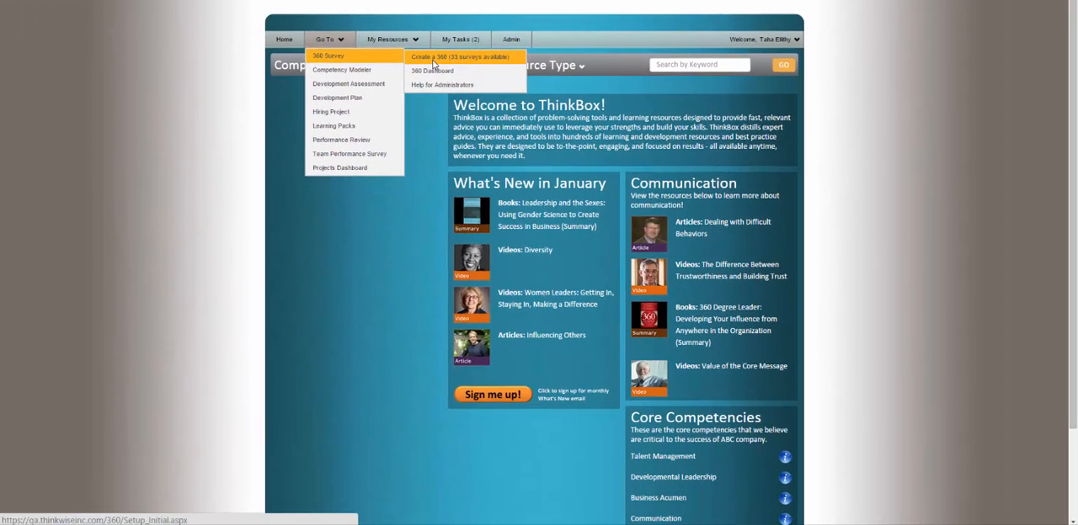
click(517, 140)
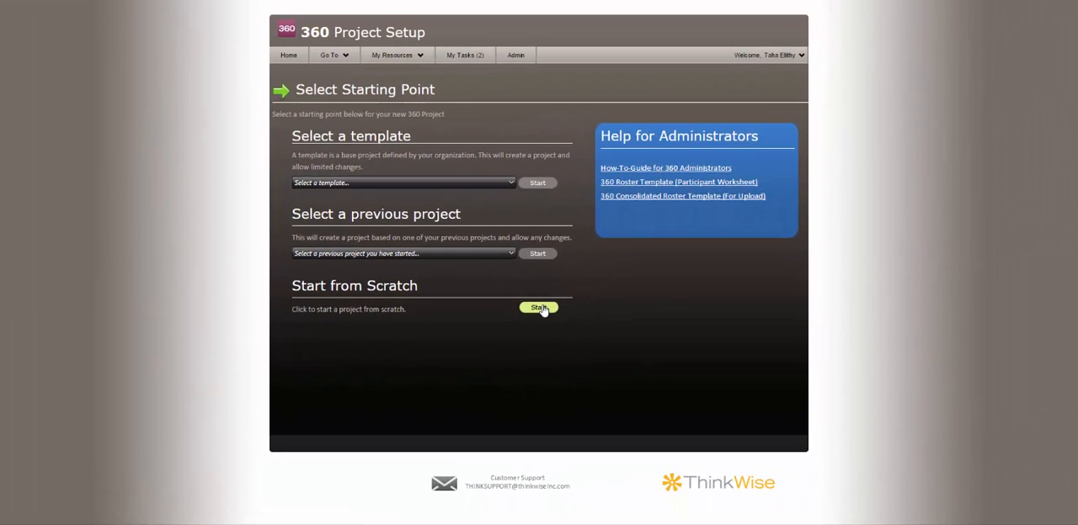
click(539, 308)
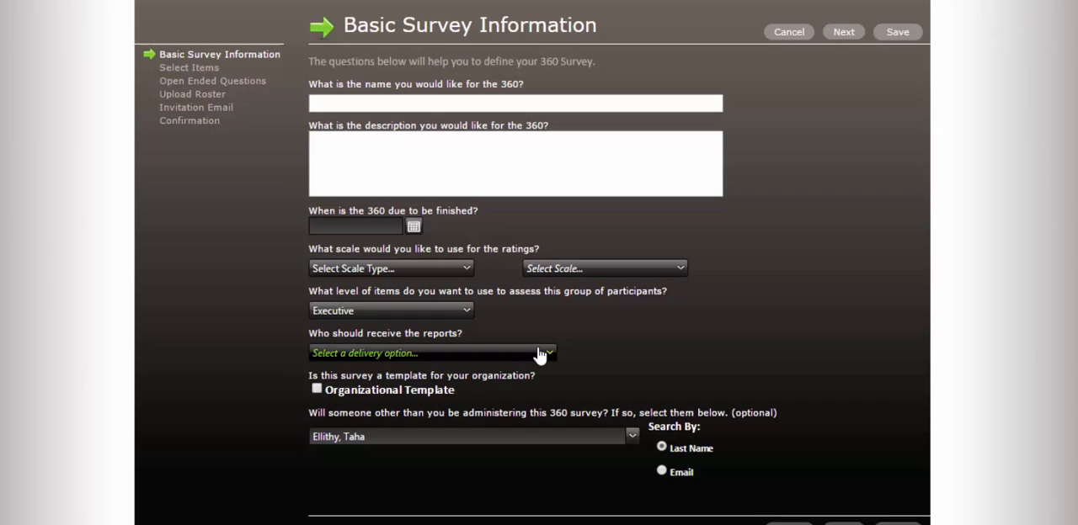
- Name the 360 "Acme executive leader ship survey" and describe it as "This is a 360 survey to asses the executive leadership team at ACME"
click(448, 104)
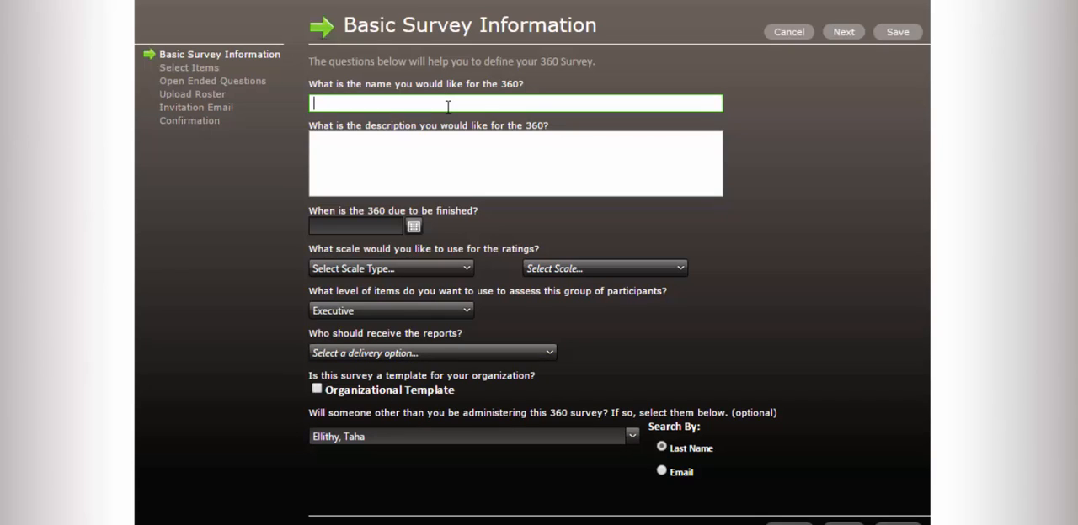
text(A)
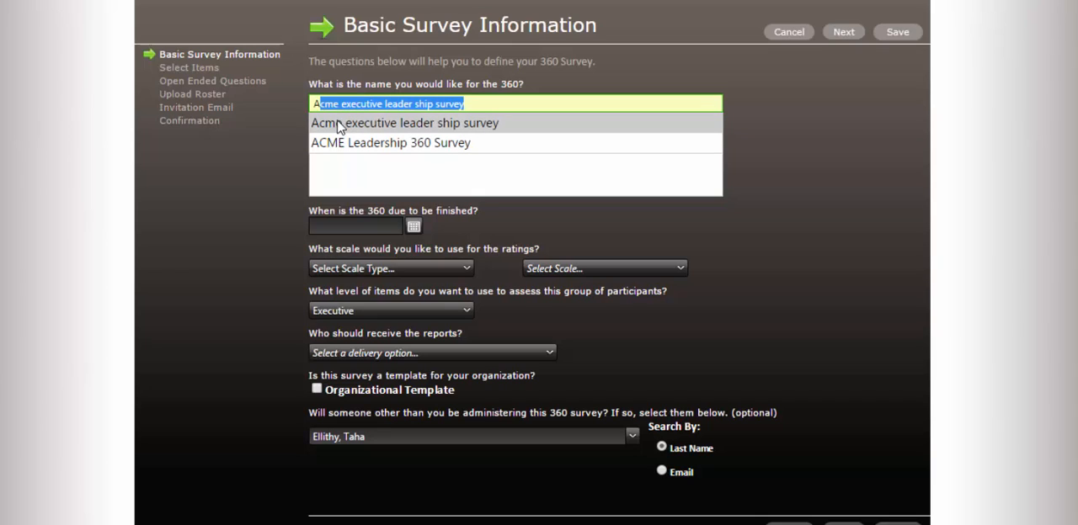
click(339, 125)
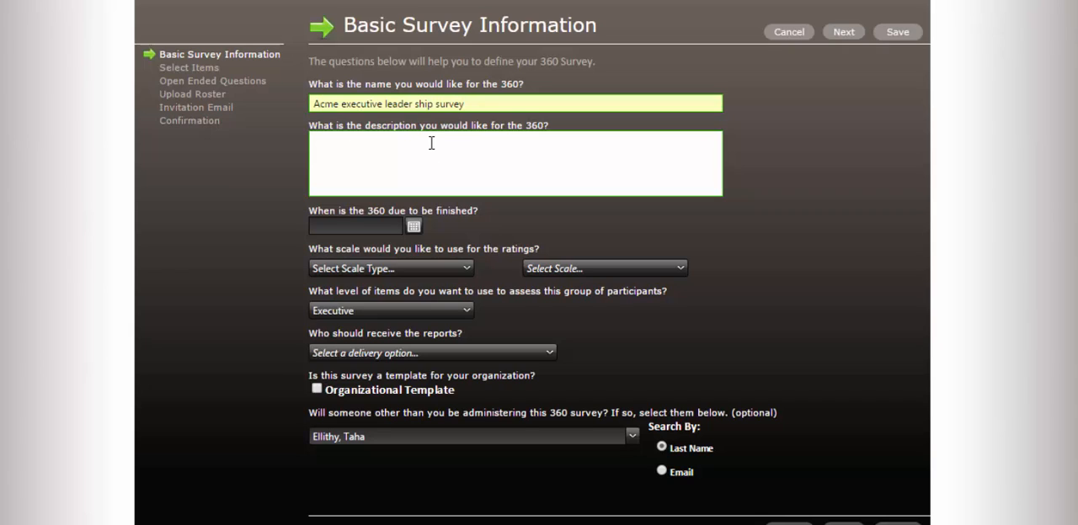
click(489, 147)
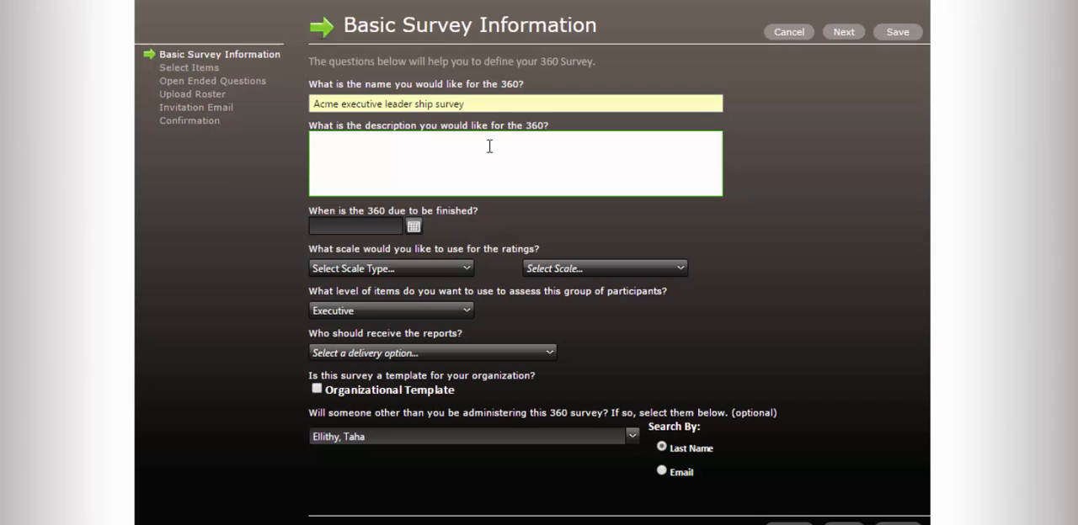
text(This is a 360 survey to asses the executive leadership team at ACM)
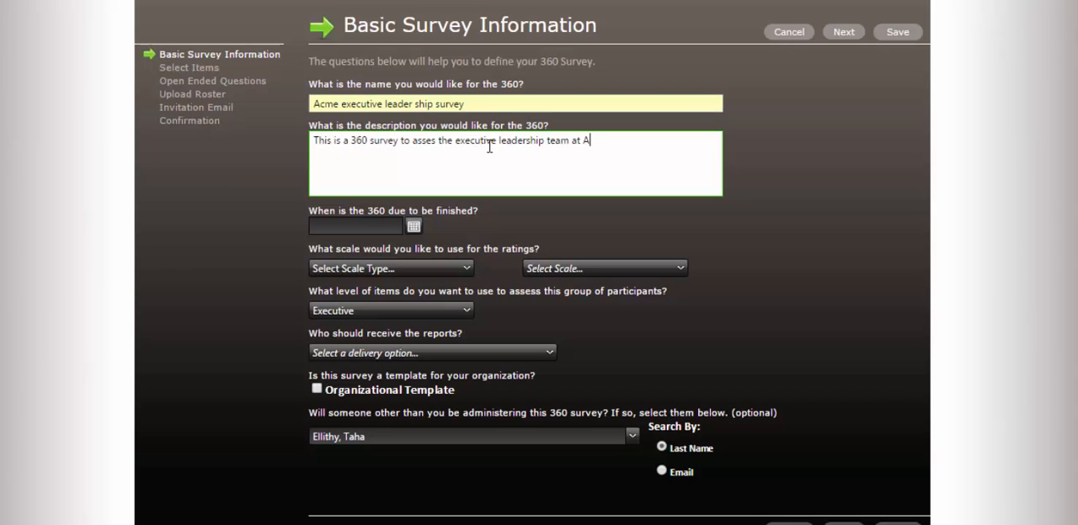
text(E)
- Set the rating scale type to Agreement and choose the 360 5 point scale with N/A
click(443, 269)
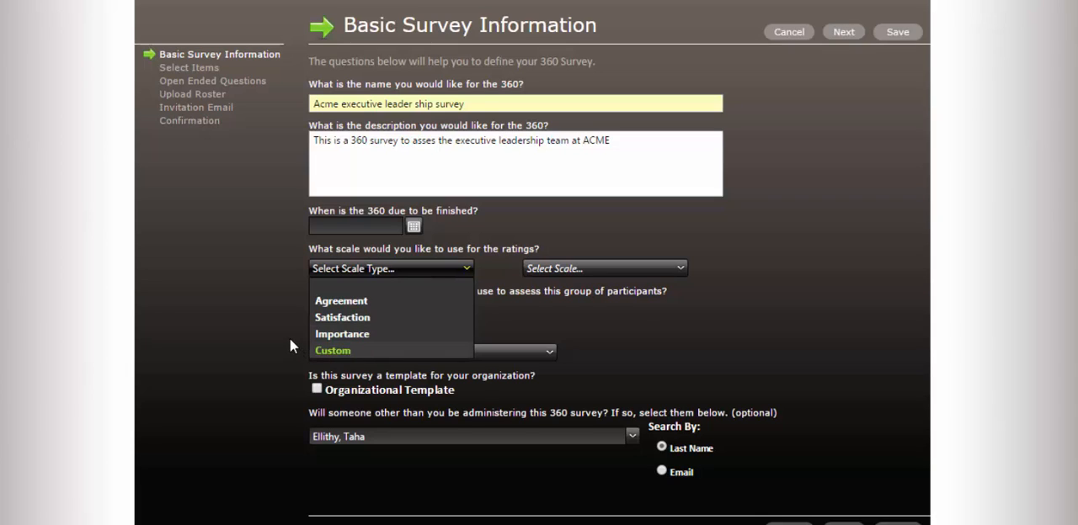
click(357, 302)
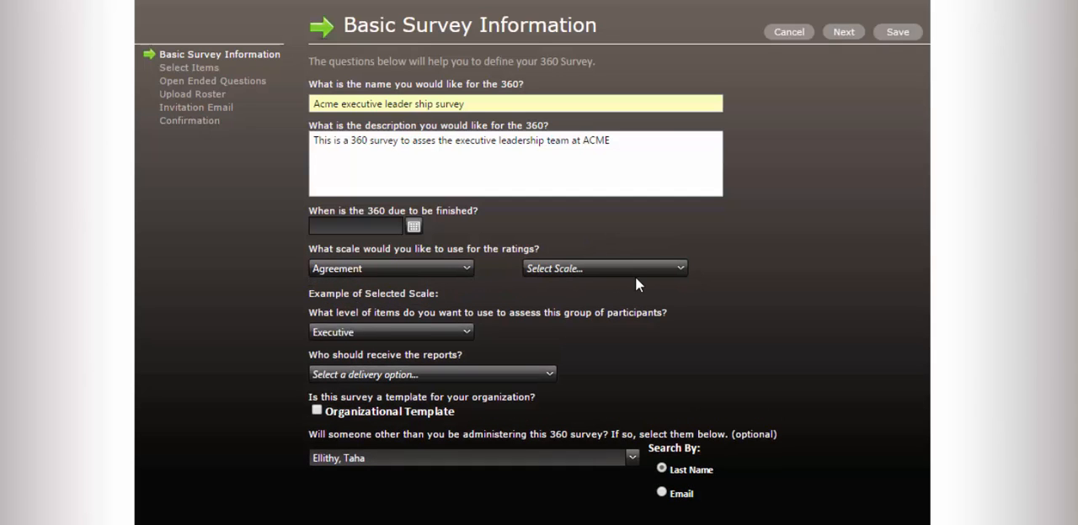
click(605, 270)
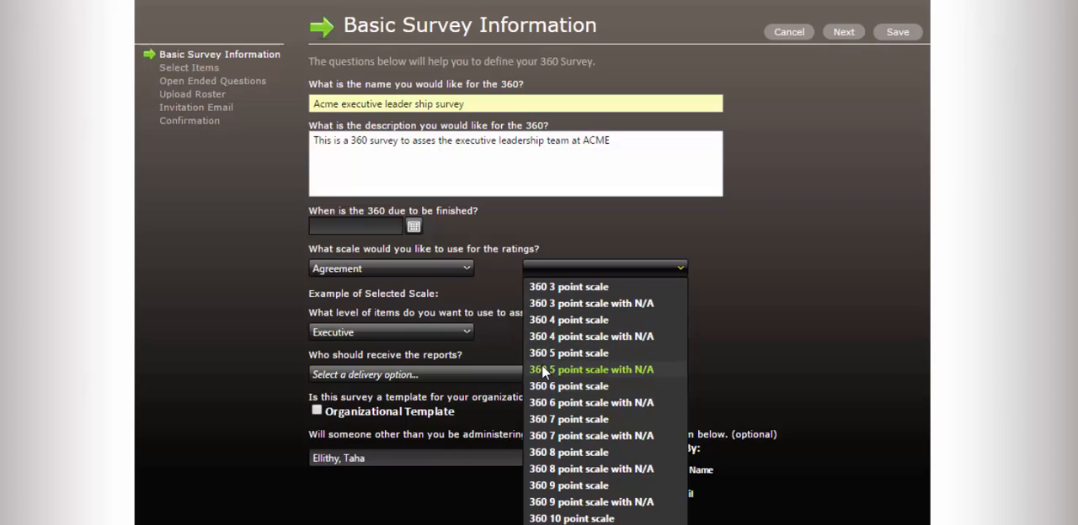
click(634, 368)
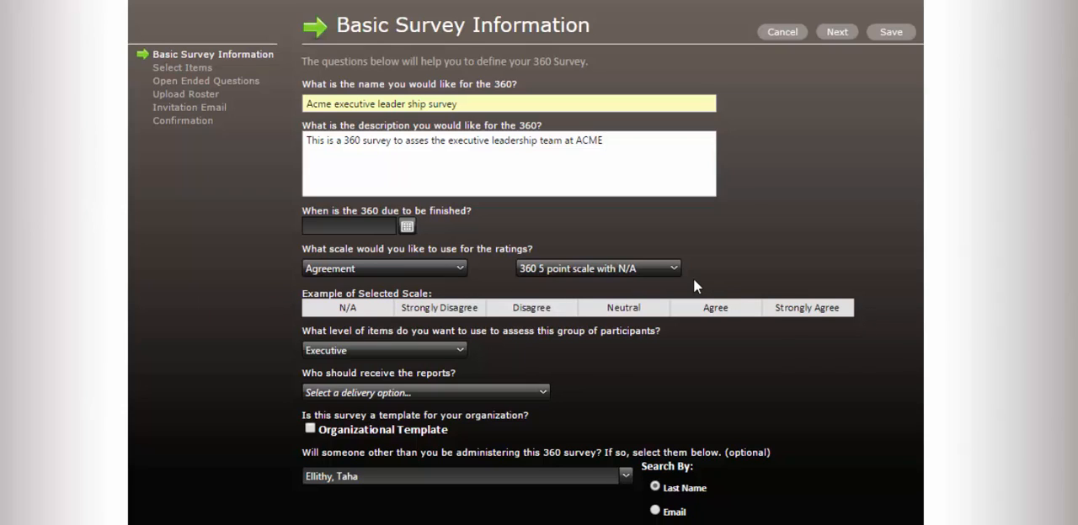
- Set the item level to Executive, deliver reports to Both Survey Administrators and Participant, and continue to item selection
click(459, 356)
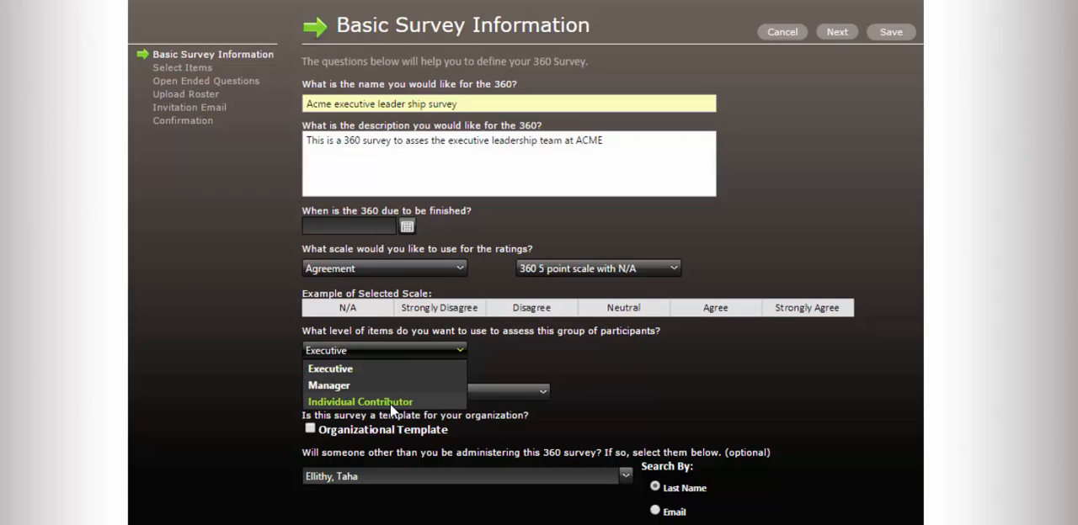
click(346, 373)
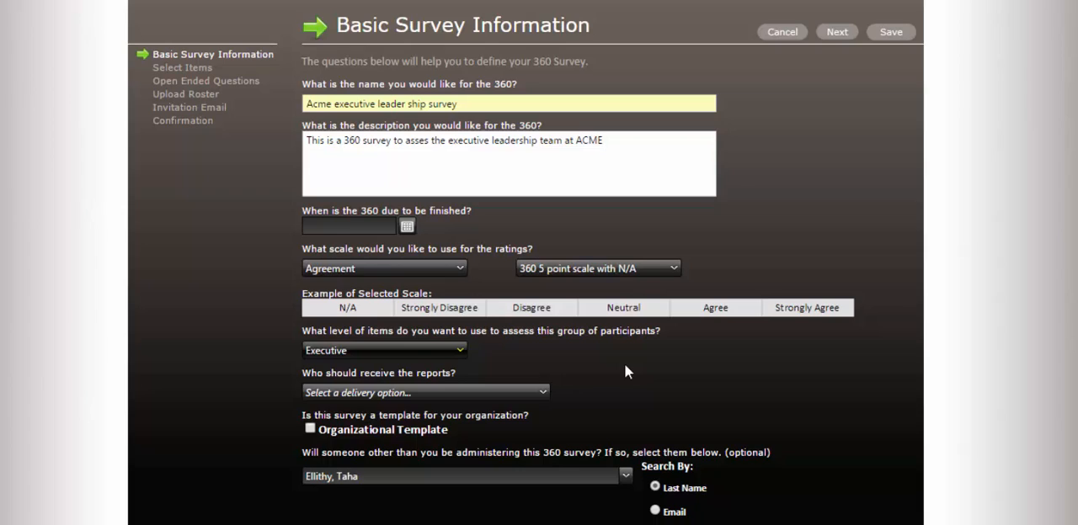
click(498, 391)
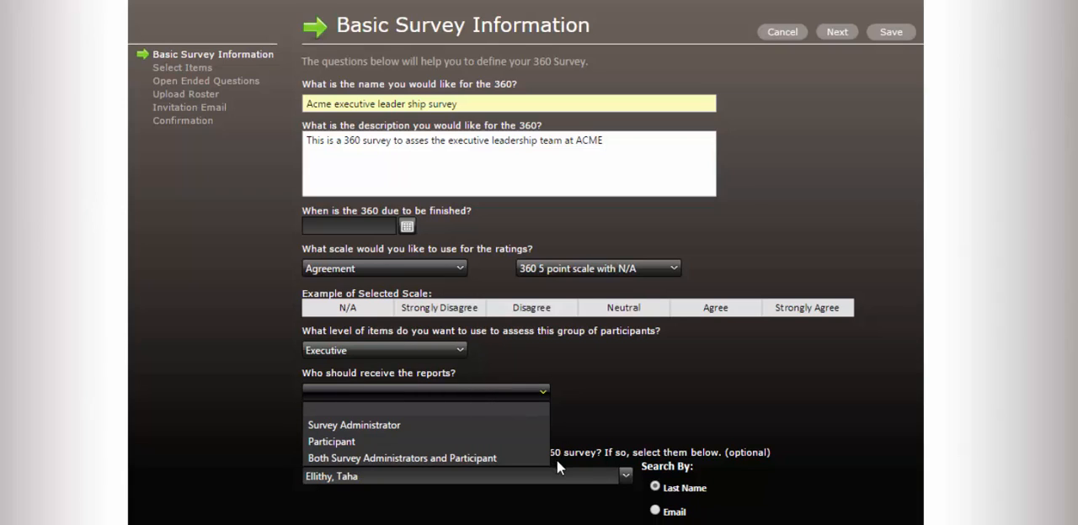
click(455, 459)
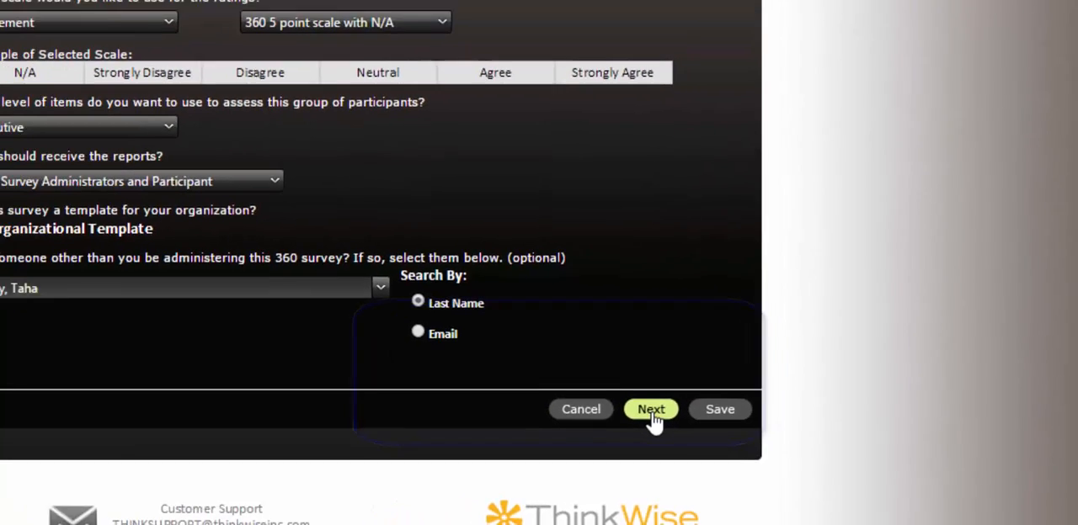
click(590, 385)
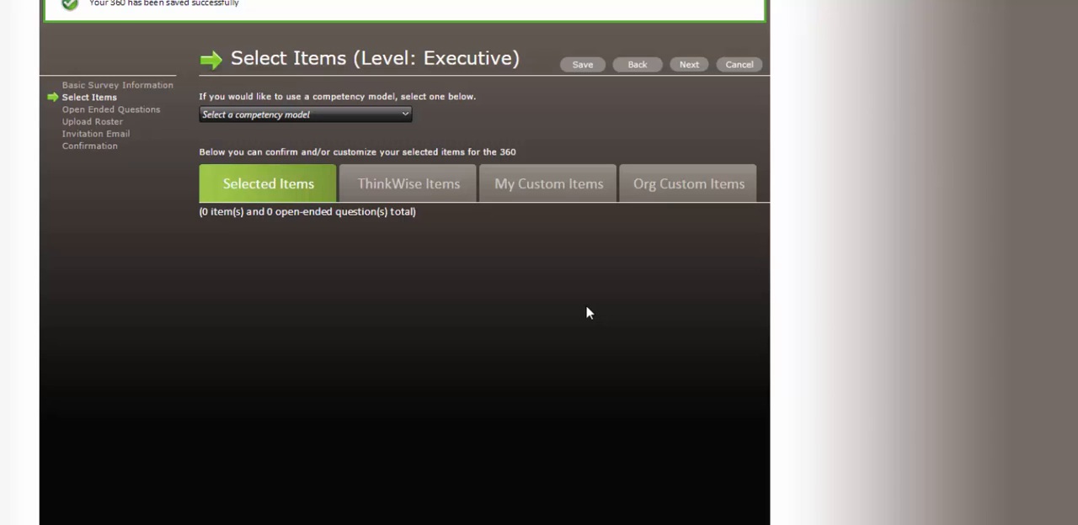
- Select ThinkWise Competitive as the competency model for the survey items
click(391, 118)
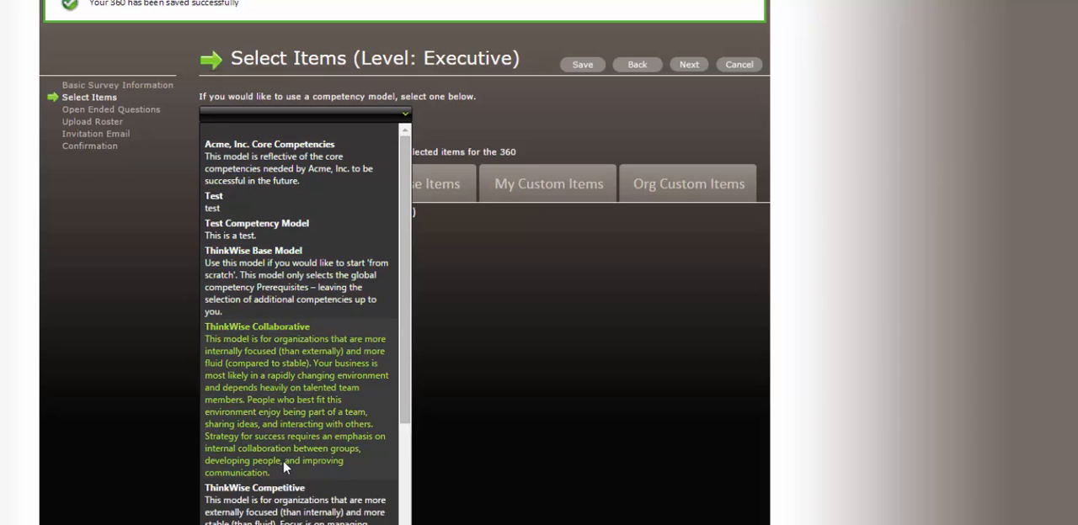
scroll(387, 498, down, 1)
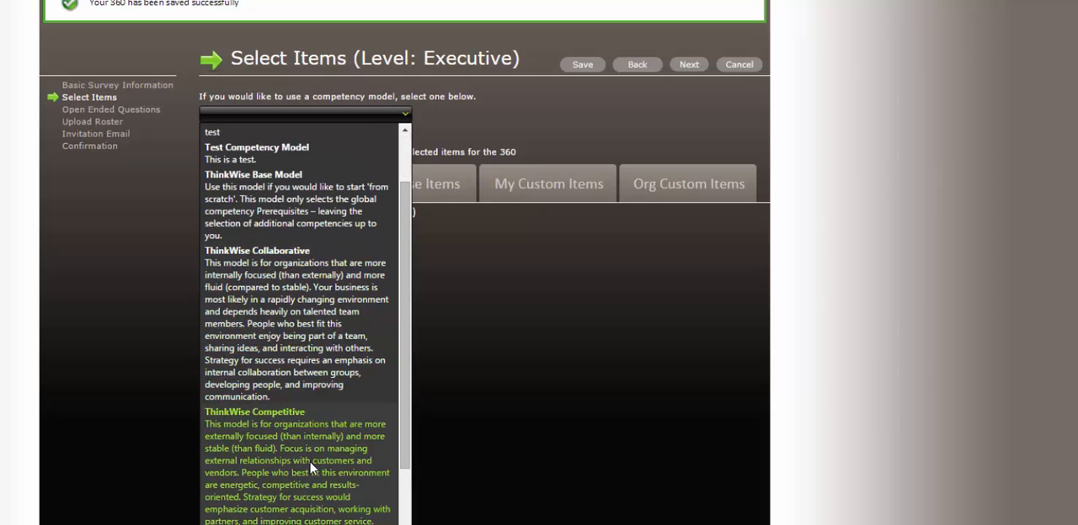
click(310, 468)
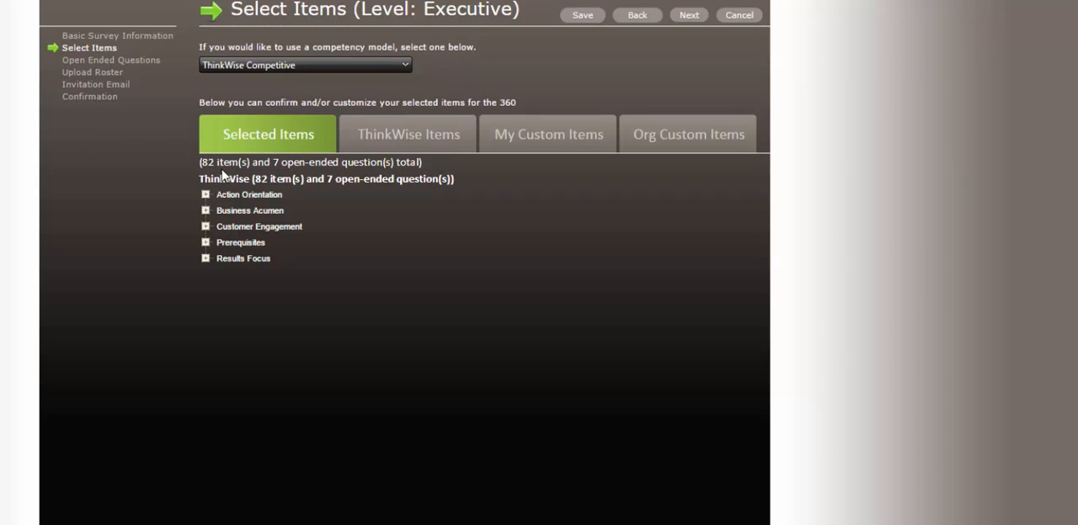
- Exclude the Achievement Orientation items on championing success, focusing the organization, strong will and the same-named open-ended question, and continue to the open-ended questions
click(435, 150)
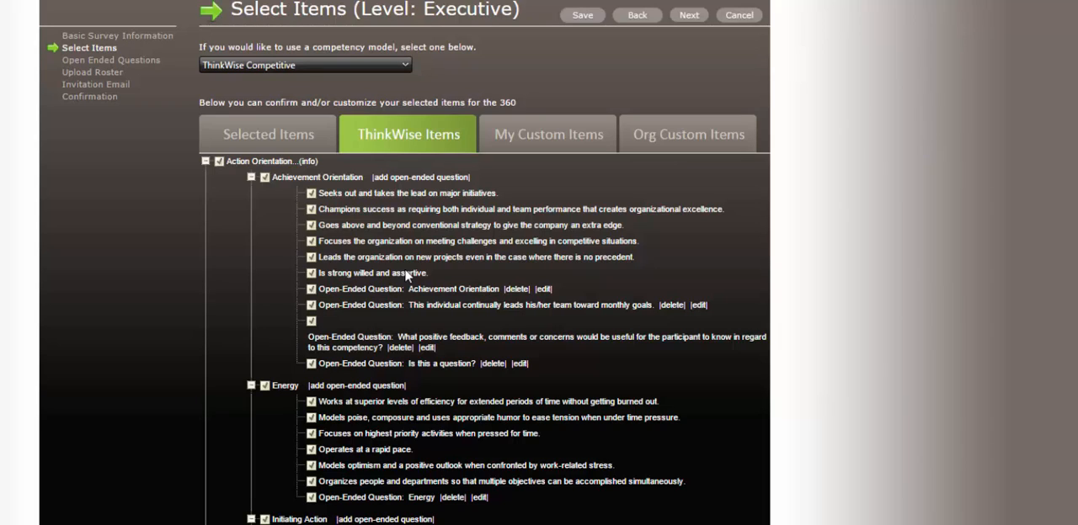
click(312, 242)
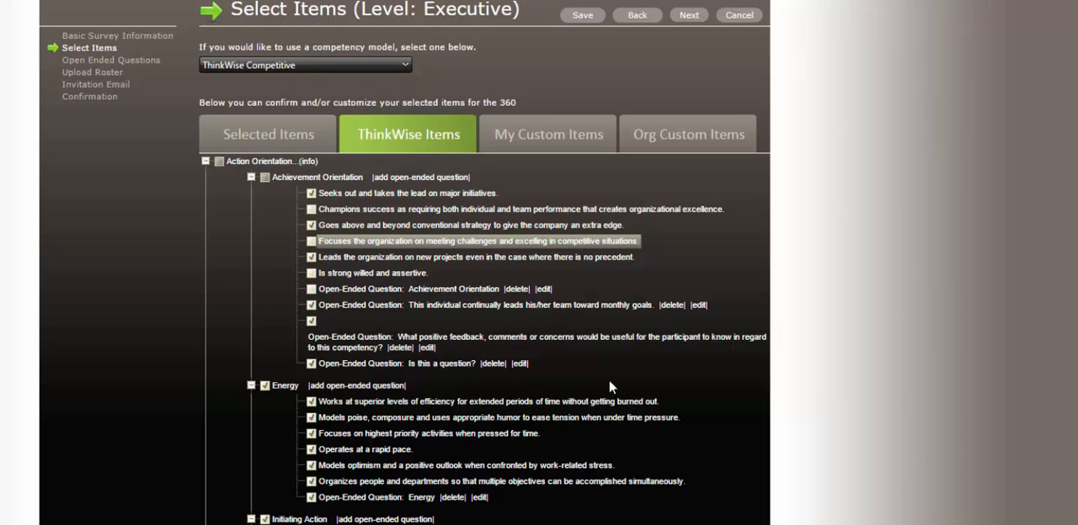
click(590, 143)
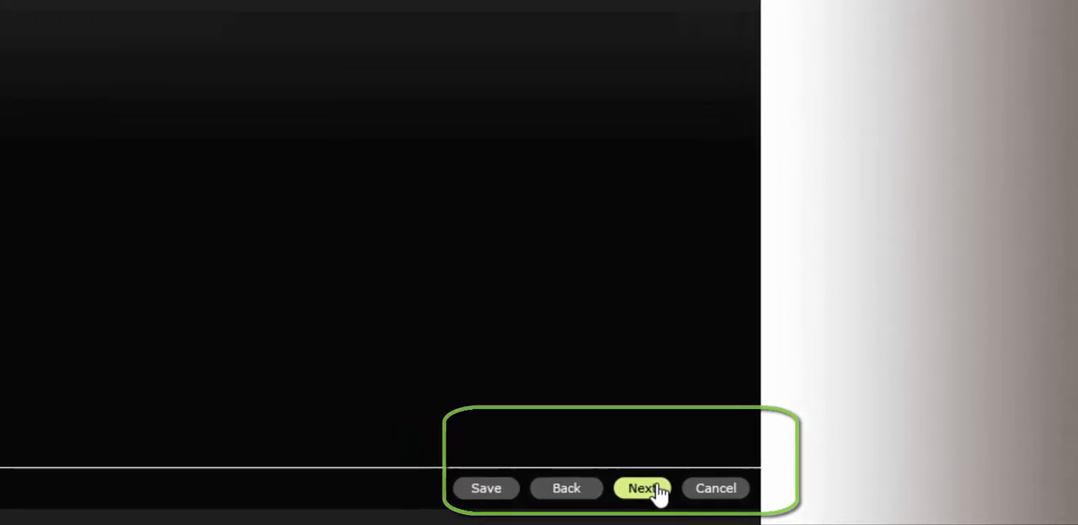
click(613, 486)
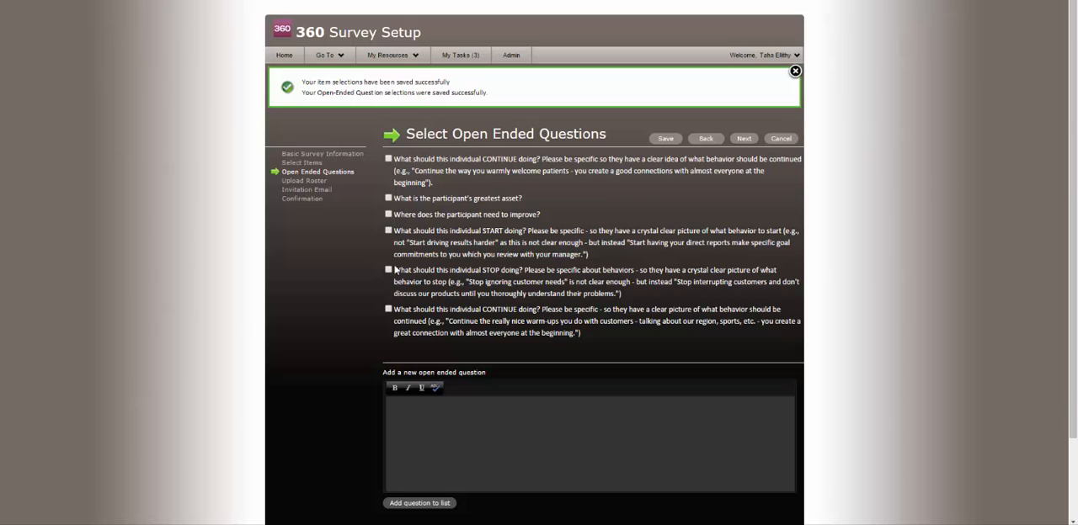
- Include only the START question and the last CONTINUE question as open-ended questions, and continue to the roster upload
click(388, 231)
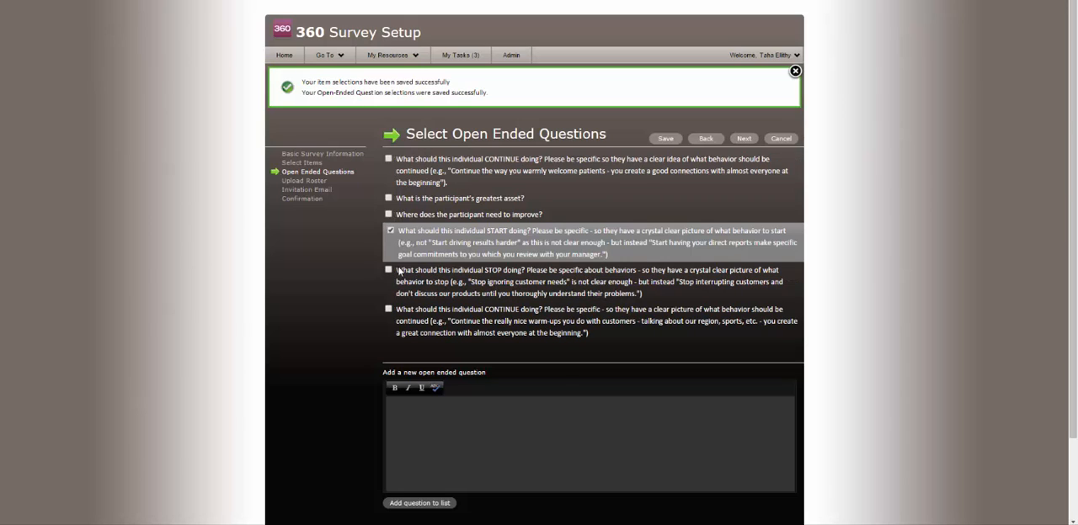
click(390, 272)
click(389, 309)
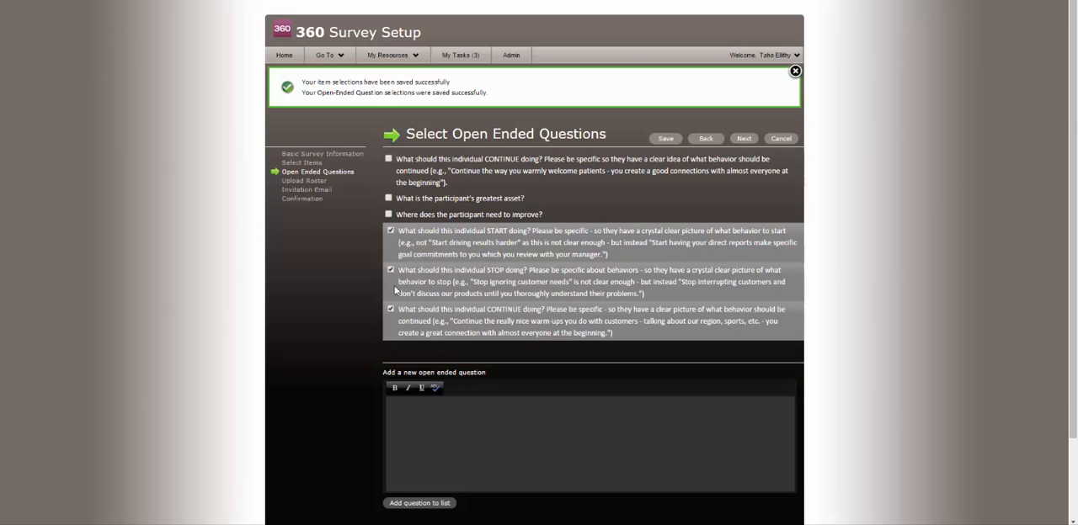
click(389, 270)
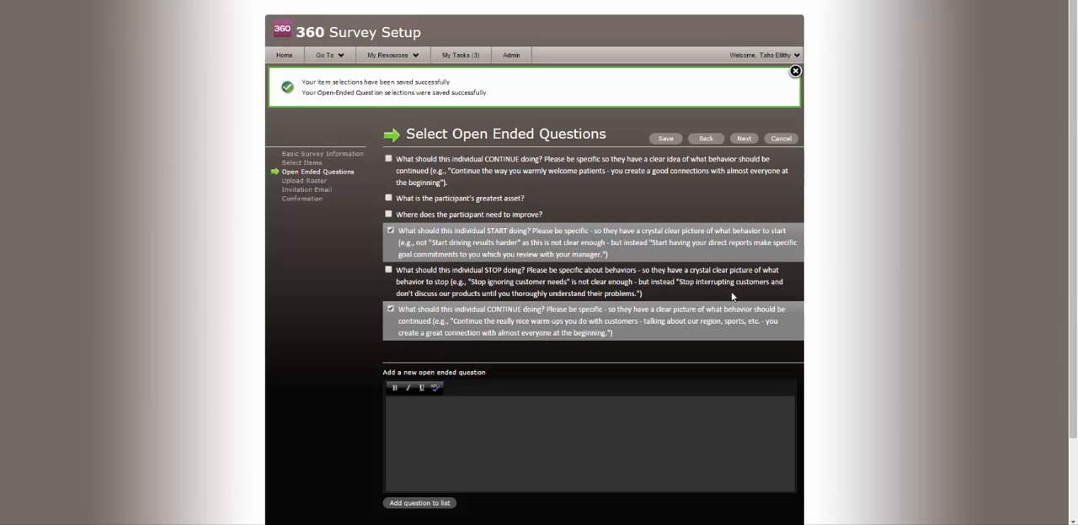
scroll(452, 360, down, 1)
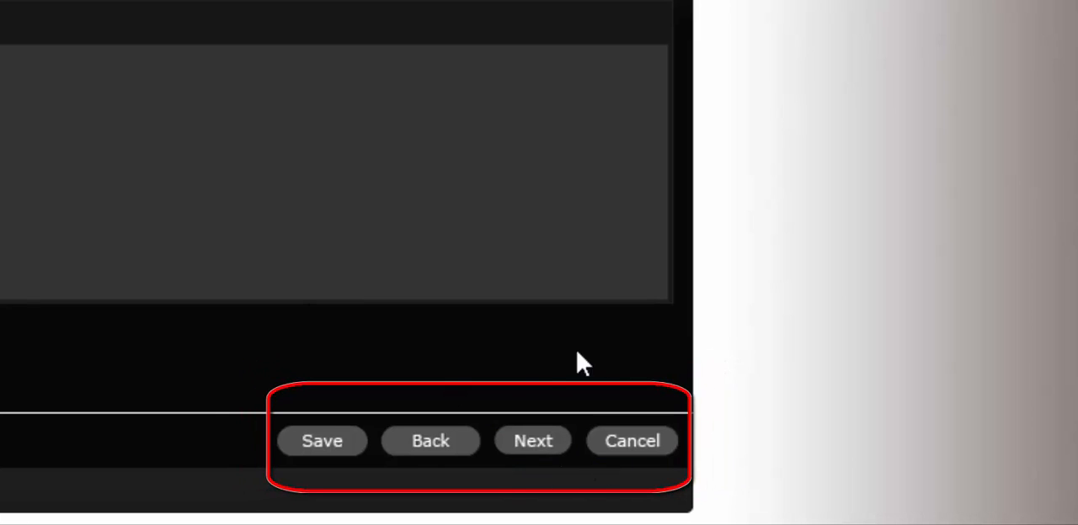
click(529, 443)
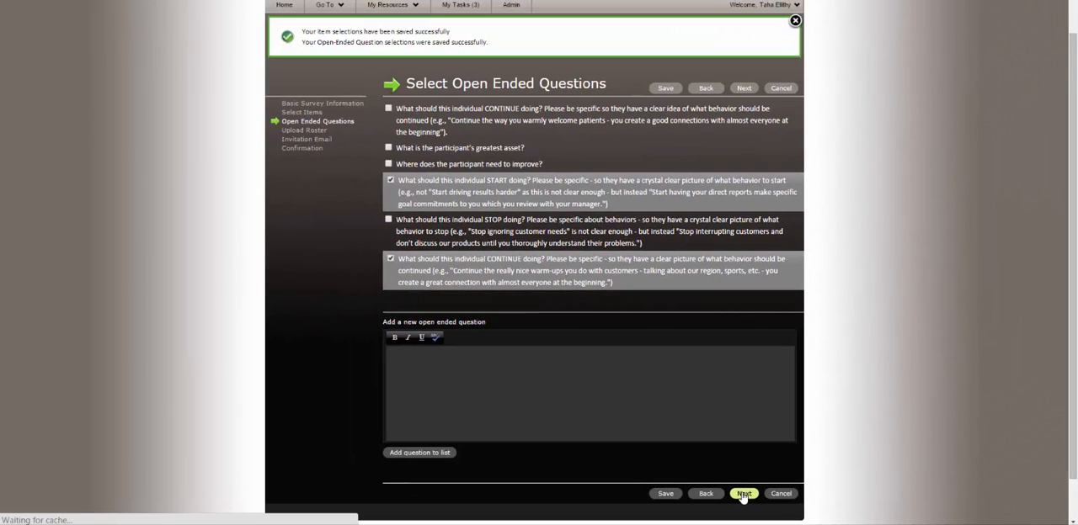